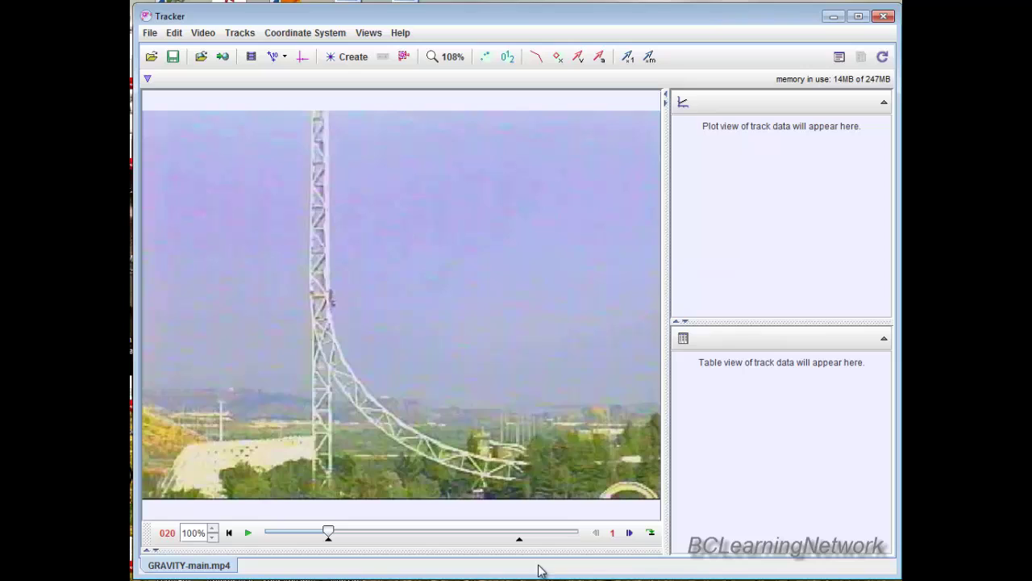
Step the video forward to frame 023 and back to frame 020.
{"action": "left_click", "coordinate": [629, 534]}
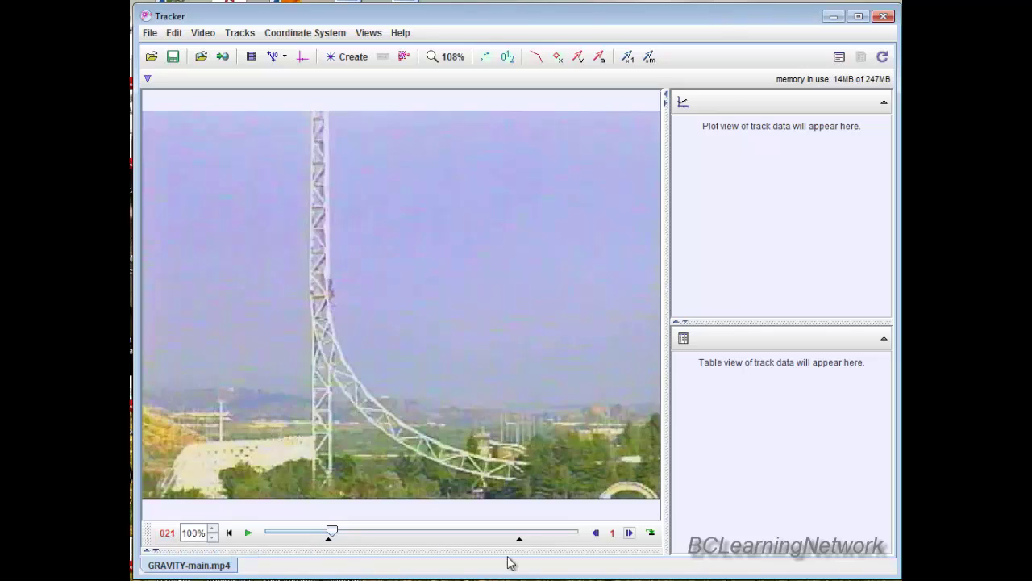
{"action": "left_click", "coordinate": [629, 534]}
{"action": "left_click", "coordinate": [629, 534]}
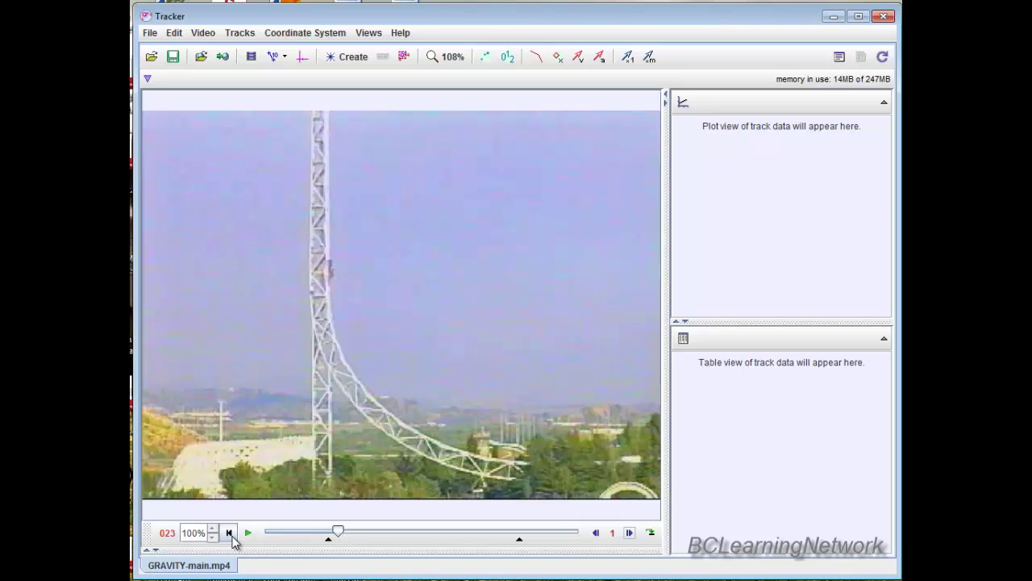
{"action": "left_click", "coordinate": [594, 534]}
{"action": "left_click", "coordinate": [594, 534]}
{"action": "left_click", "coordinate": [594, 534]}
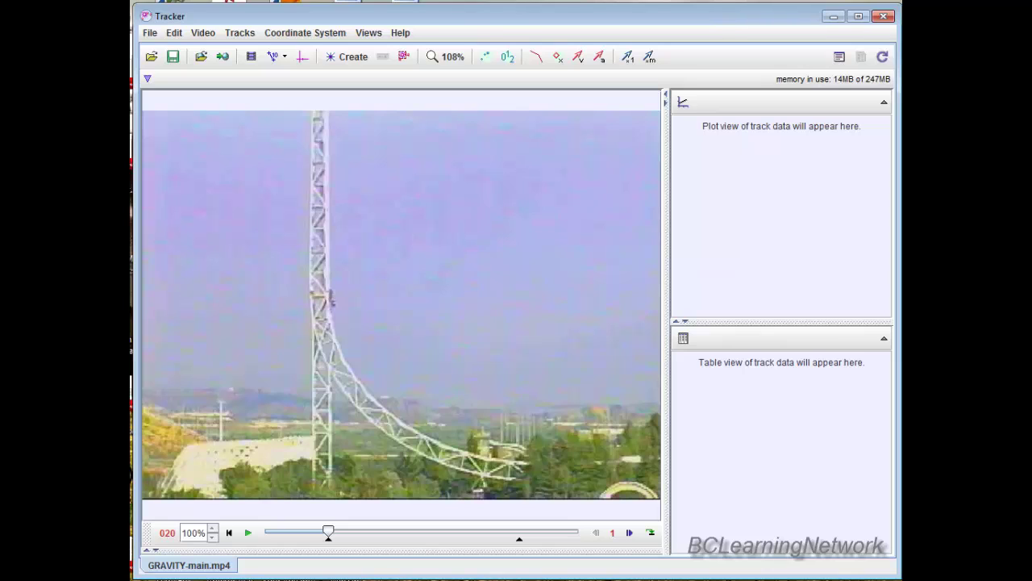
Change the clip's step size from 1 to 3 in Clip Settings.
{"action": "right_click", "coordinate": [364, 538]}
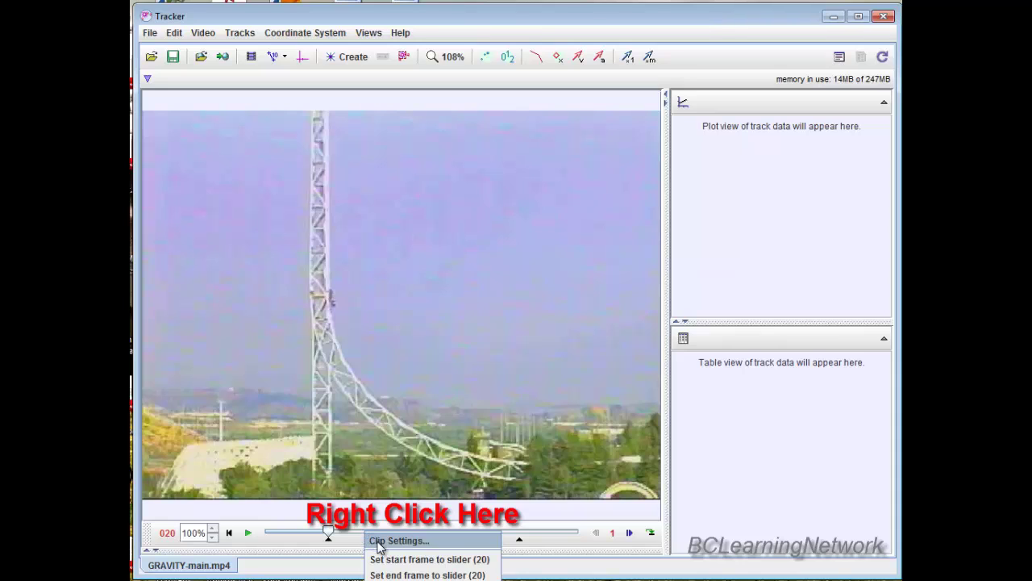
{"action": "left_click", "coordinate": [379, 547]}
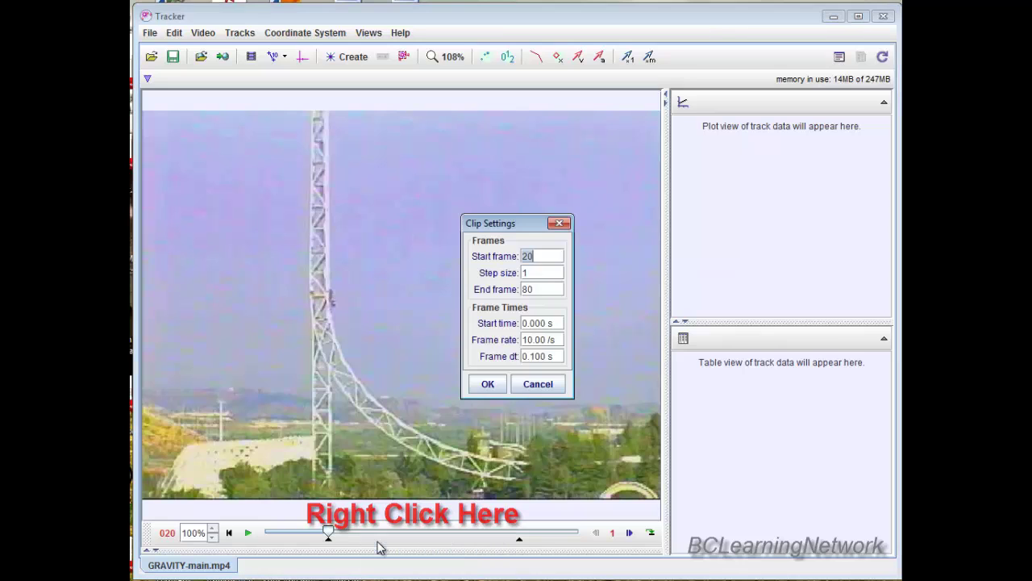
{"action": "left_click", "coordinate": [533, 272]}
{"action": "type", "text": "3"}
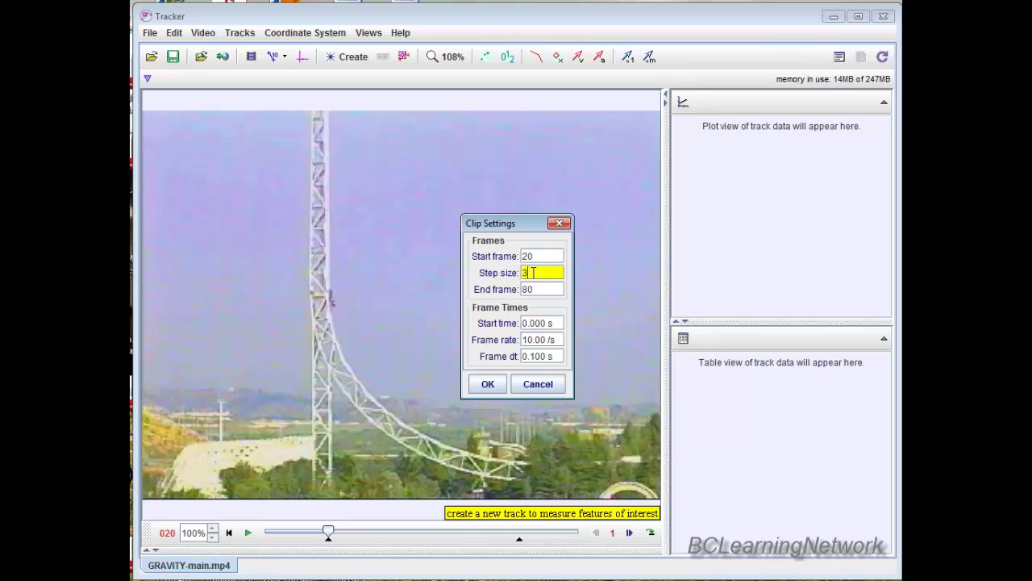
{"action": "key", "text": "Return"}
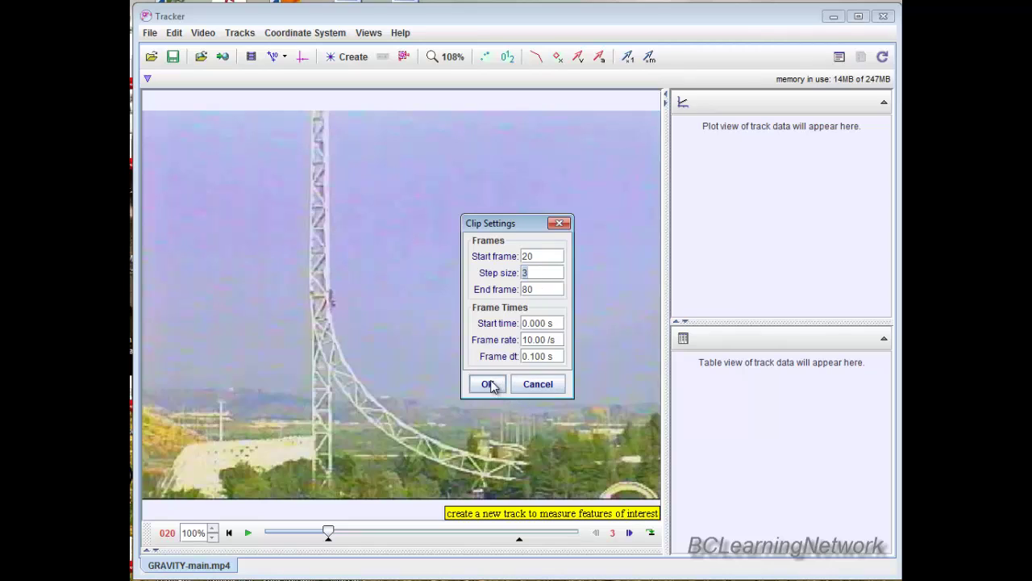
{"action": "left_click", "coordinate": [490, 383]}
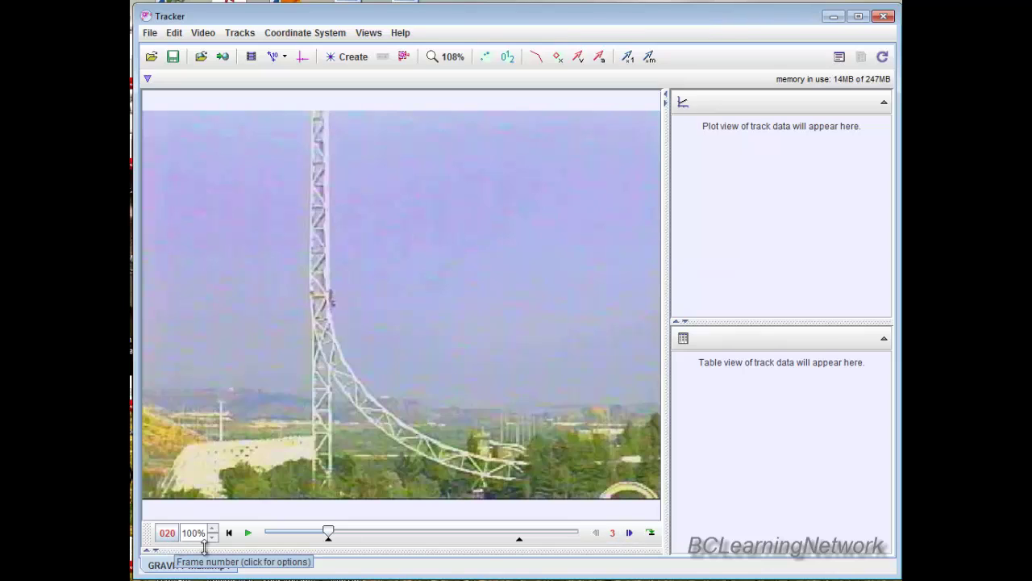
{"action": "left_click", "coordinate": [630, 533]}
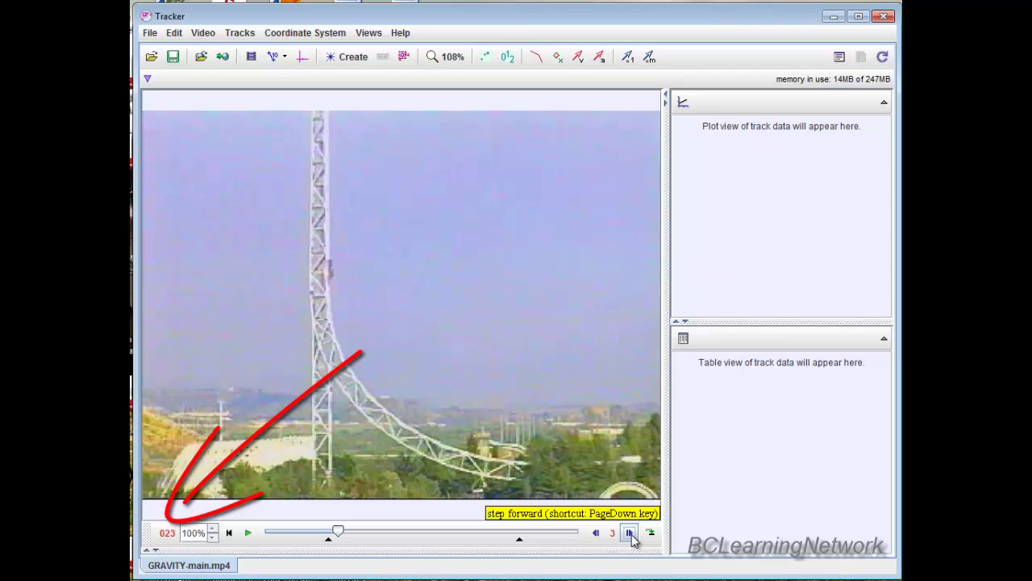
{"action": "left_click", "coordinate": [630, 533]}
{"action": "left_click", "coordinate": [596, 533]}
{"action": "left_click", "coordinate": [596, 533]}
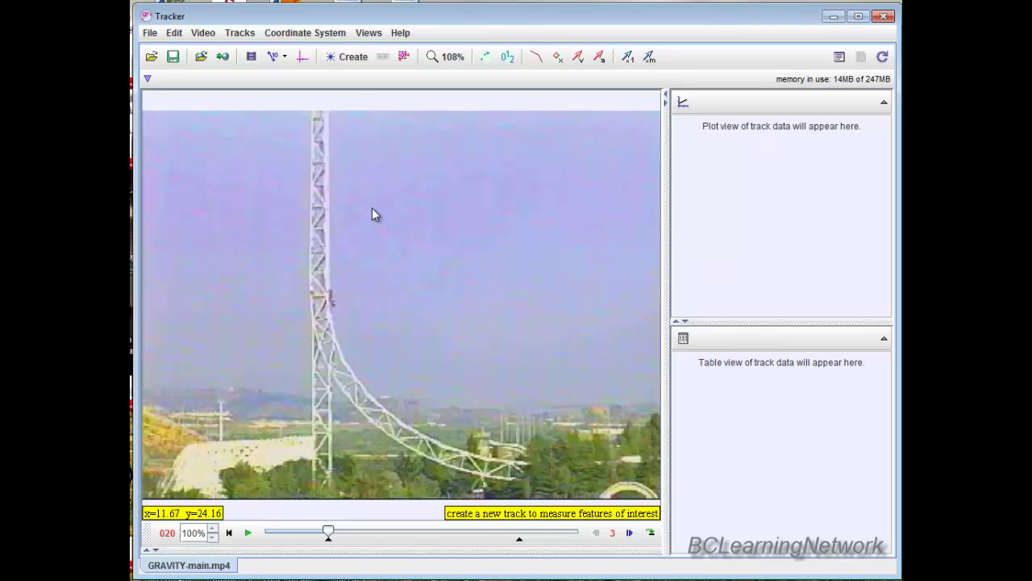
Create the point-mass track mass A and enter marking mode on the video.
{"action": "left_click", "coordinate": [352, 59]}
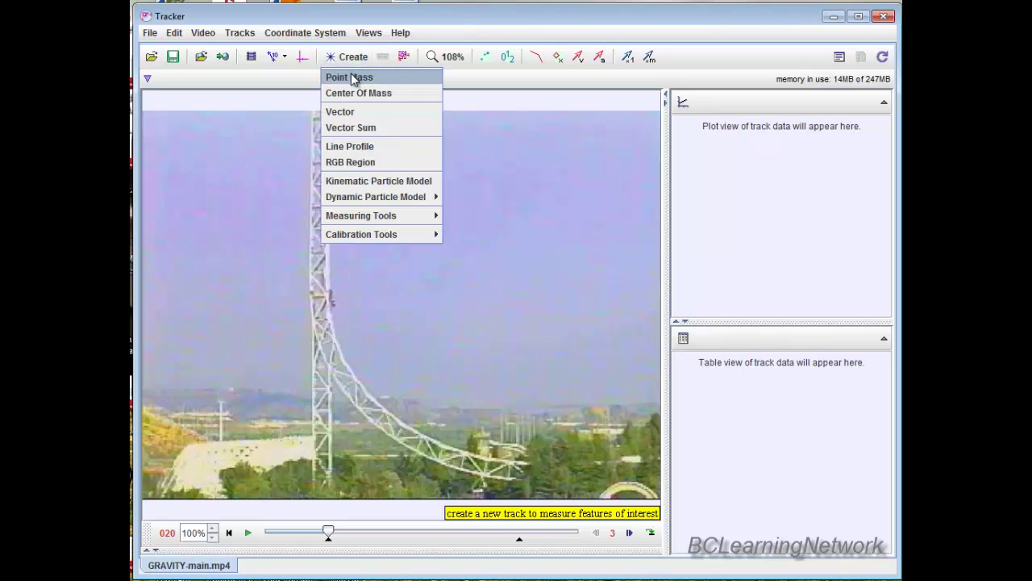
{"action": "left_click", "coordinate": [352, 77]}
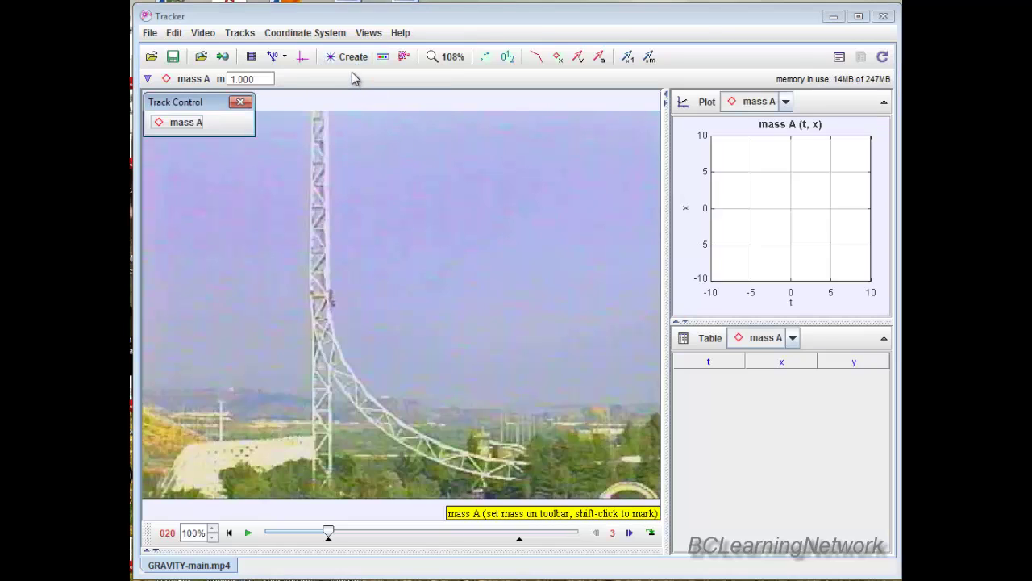
{"action": "left_click", "coordinate": [365, 317]}
{"action": "key", "text": "shift"}
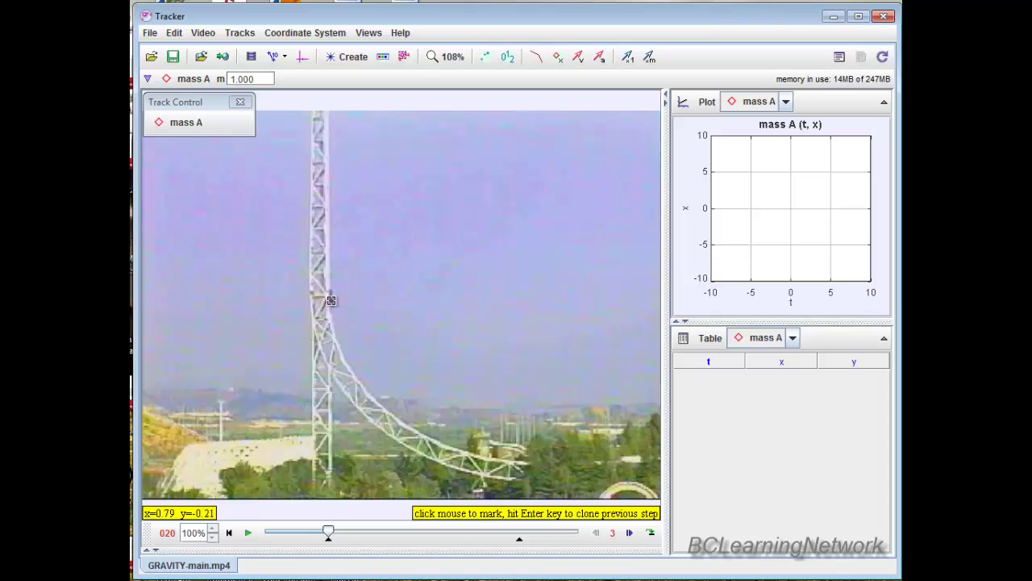
Mark the tower car's position on every step from frame 020 to frame 050.
{"action": "left_click", "coordinate": [330, 300]}
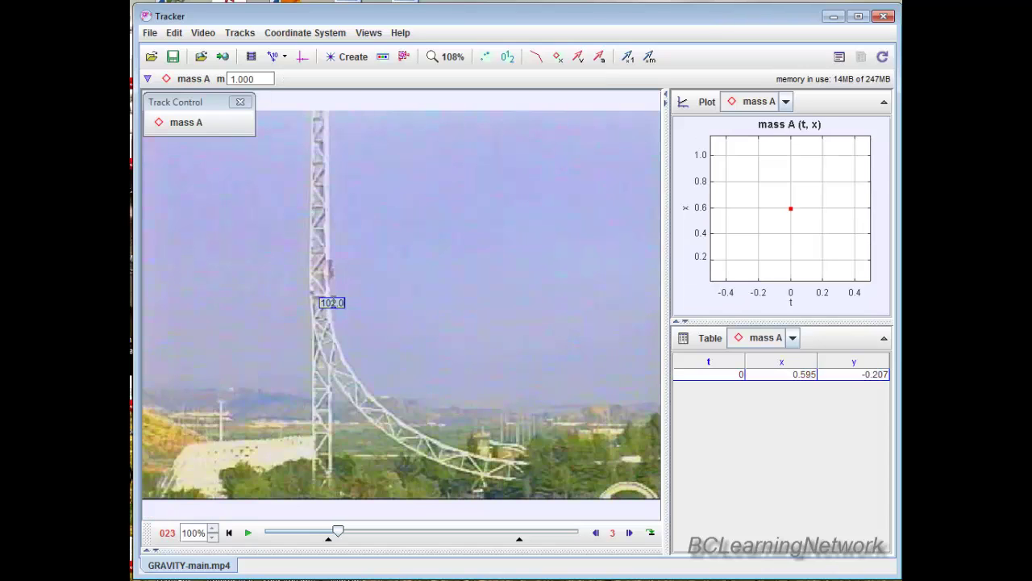
{"action": "left_click", "coordinate": [332, 277]}
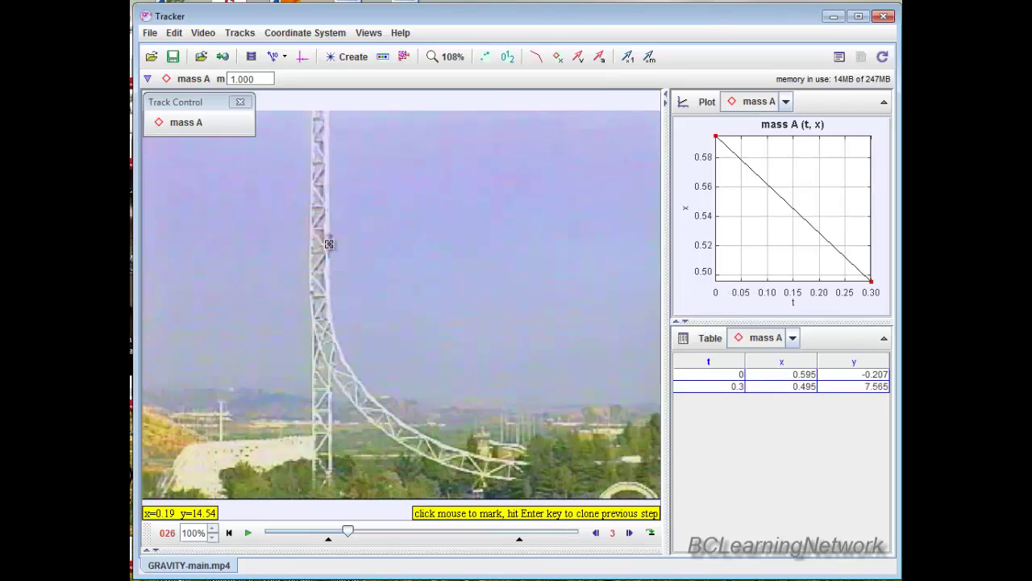
{"action": "left_click", "coordinate": [329, 244]}
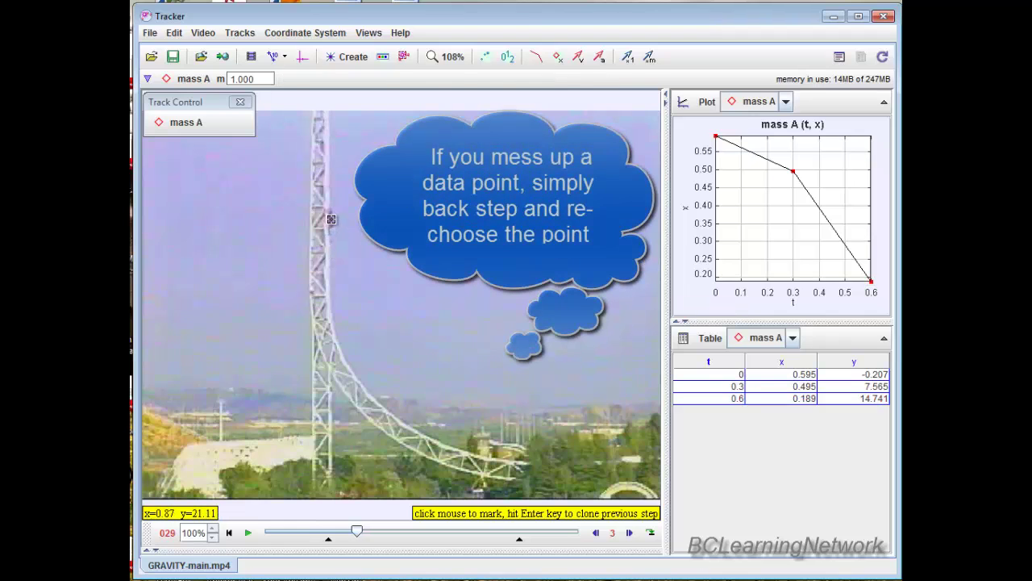
{"action": "left_click", "coordinate": [330, 219]}
{"action": "left_click", "coordinate": [331, 201]}
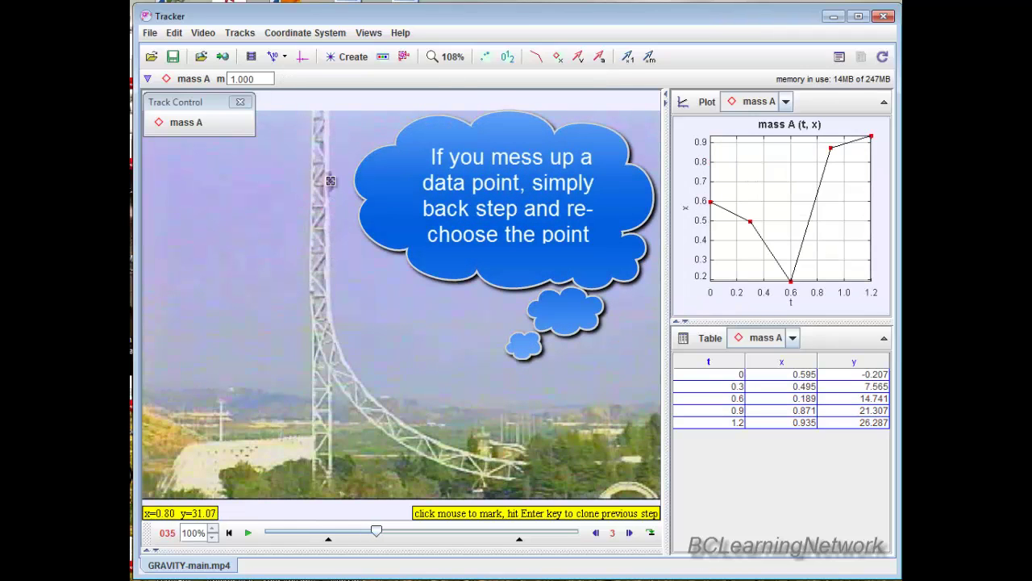
{"action": "left_click", "coordinate": [329, 181]}
{"action": "left_click", "coordinate": [330, 175]}
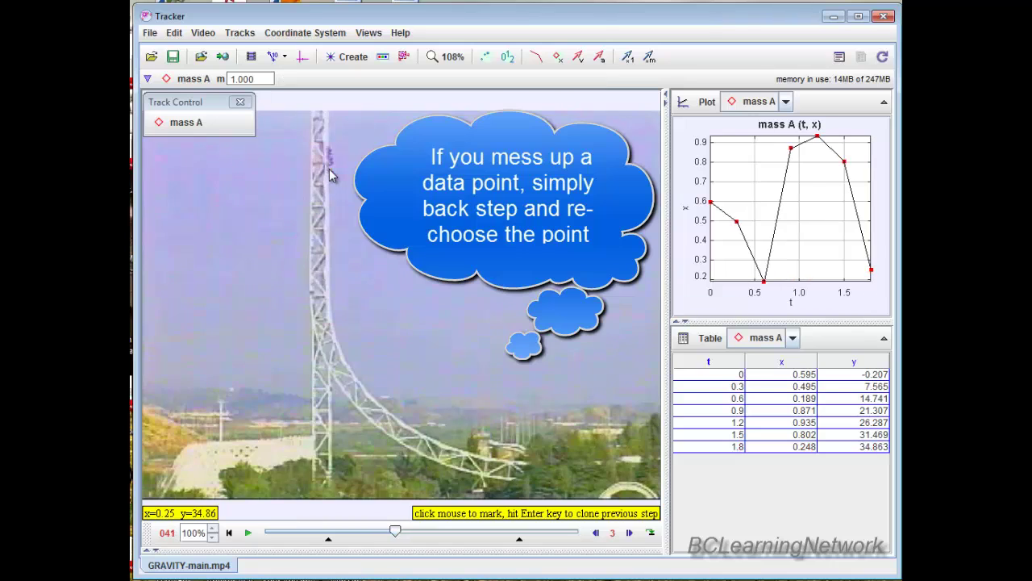
{"action": "left_click", "coordinate": [329, 159]}
{"action": "left_click", "coordinate": [330, 150]}
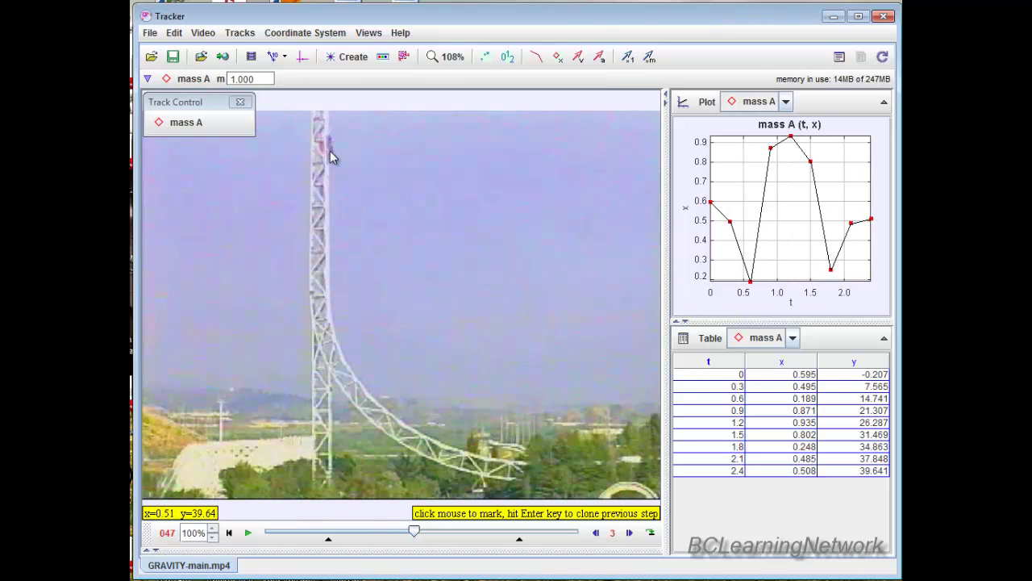
{"action": "left_click", "coordinate": [330, 147]}
{"action": "left_click", "coordinate": [329, 147]}
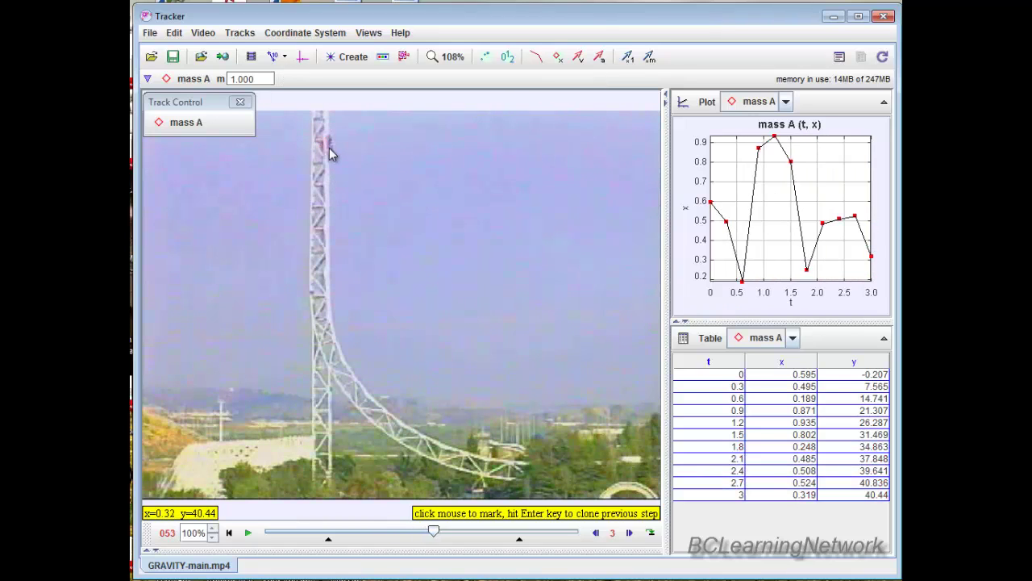
Mark the car's position from frame 053 through step 20 at frame 080.
{"action": "left_click", "coordinate": [329, 149]}
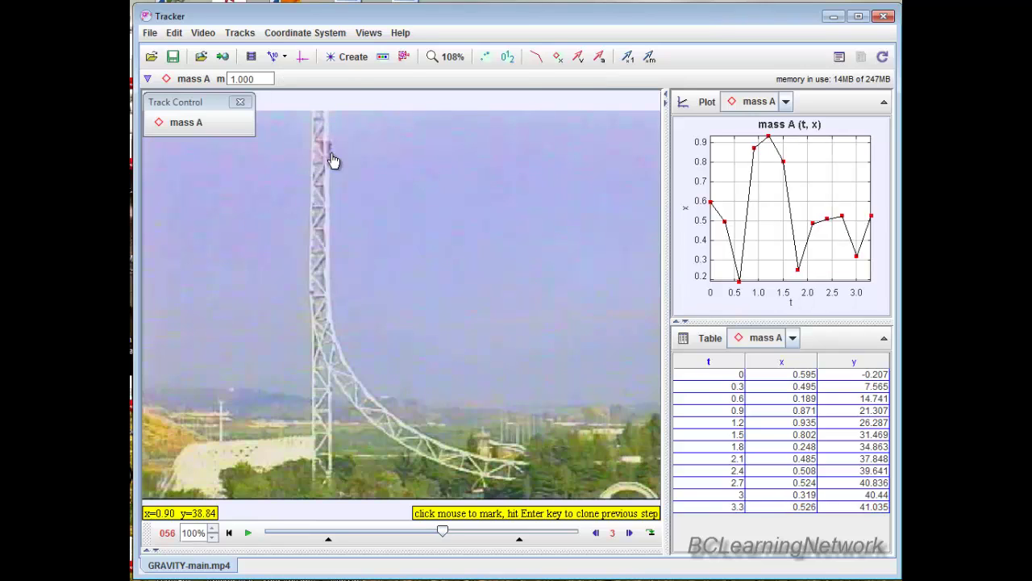
{"action": "left_click", "coordinate": [331, 163]}
{"action": "left_click", "coordinate": [331, 164]}
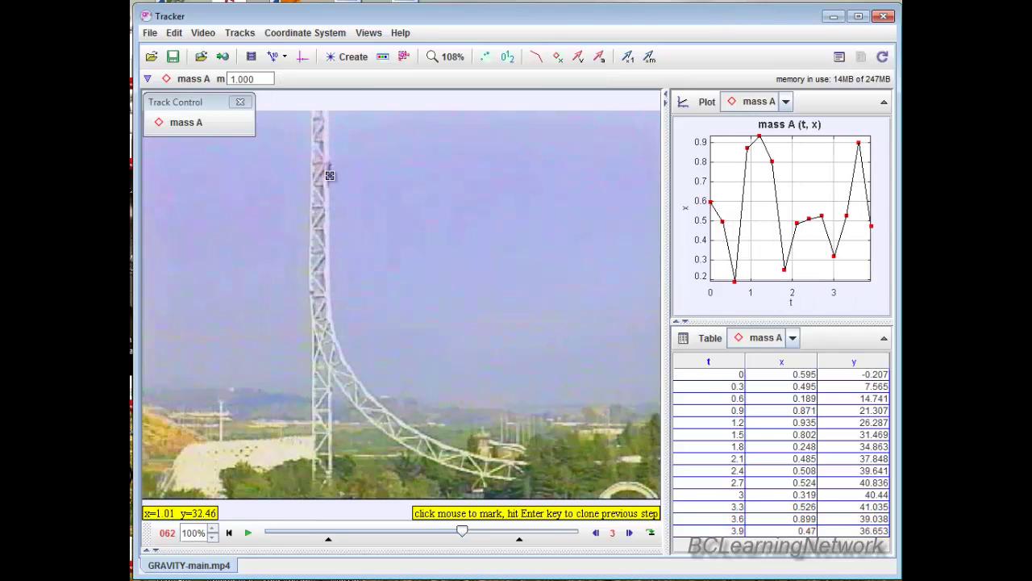
{"action": "left_click", "coordinate": [330, 175]}
{"action": "left_click", "coordinate": [327, 183]}
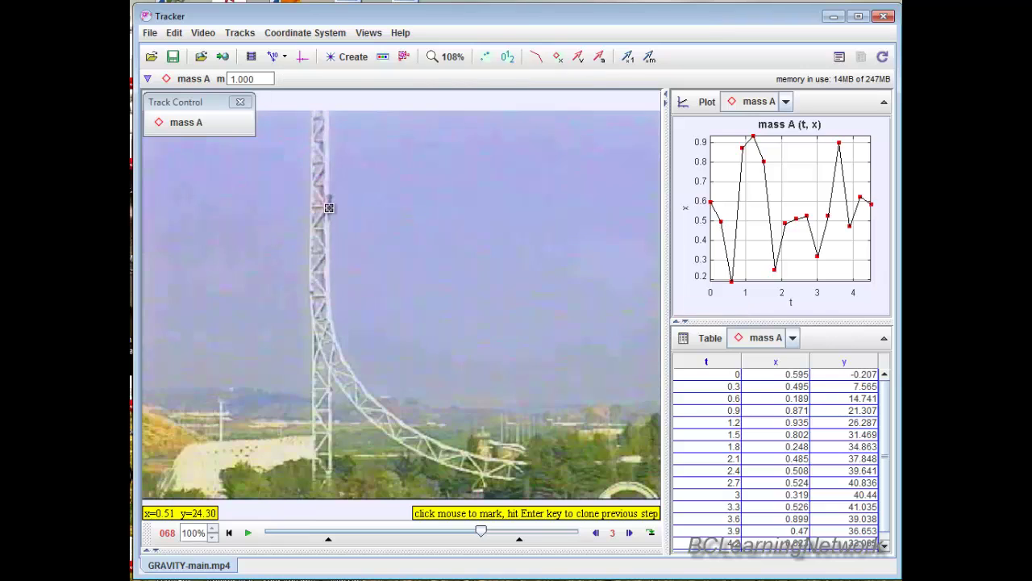
{"action": "left_click", "coordinate": [330, 214]}
{"action": "left_click", "coordinate": [333, 229]}
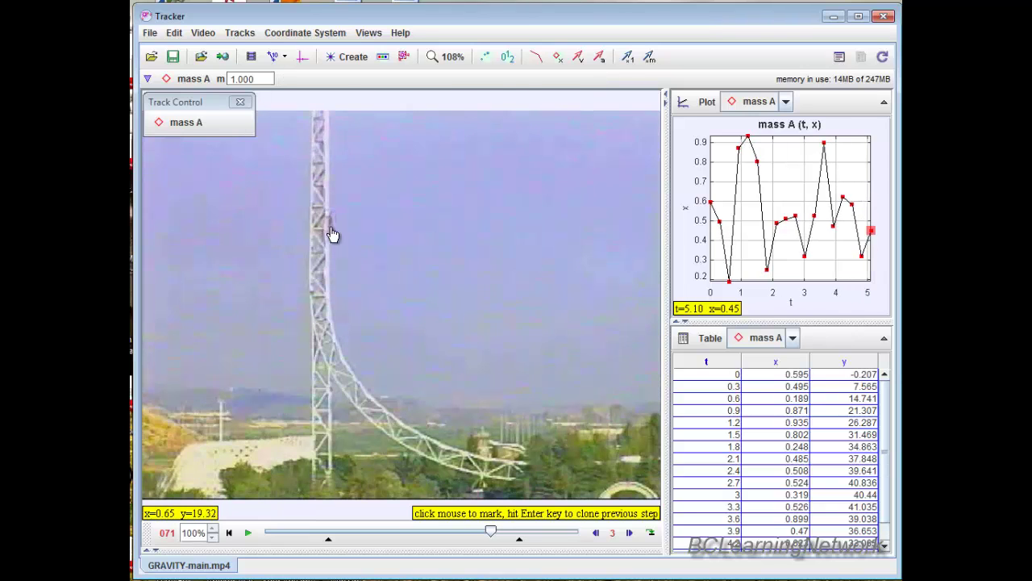
{"action": "left_click", "coordinate": [331, 248]}
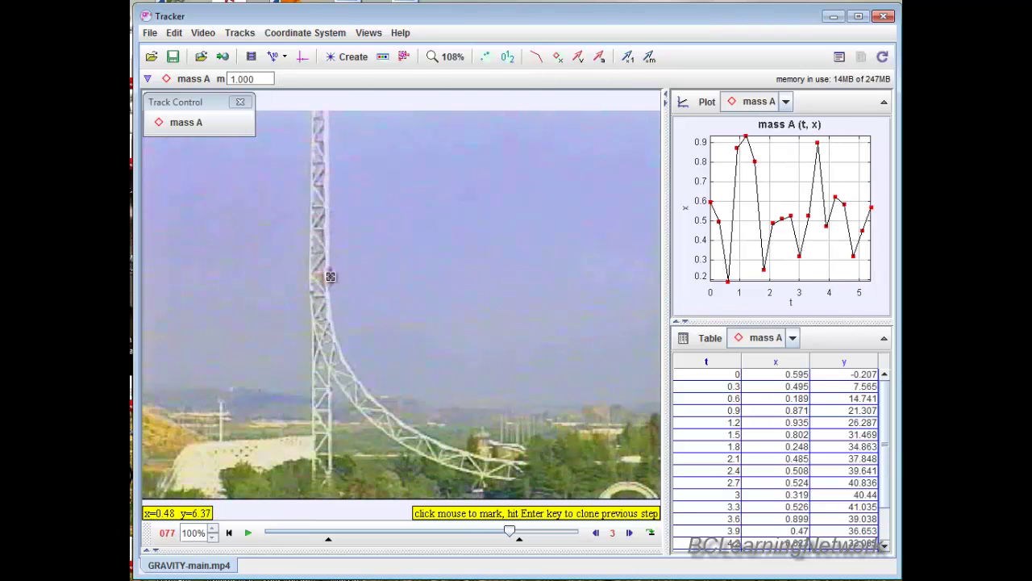
{"action": "left_click", "coordinate": [330, 276]}
{"action": "left_click", "coordinate": [330, 307]}
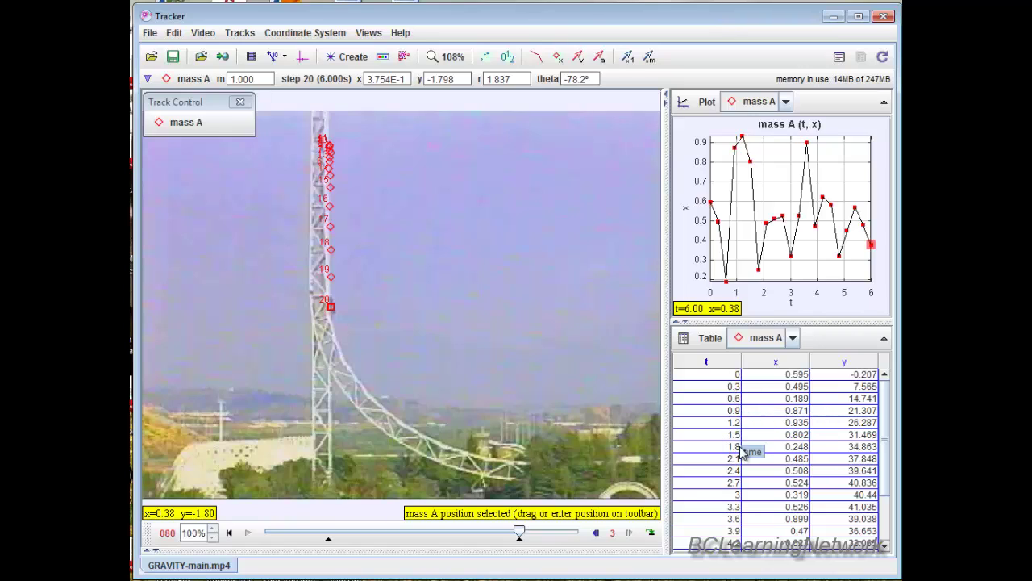
{"action": "right_click", "coordinate": [433, 336]}
{"action": "left_click", "coordinate": [454, 487]}
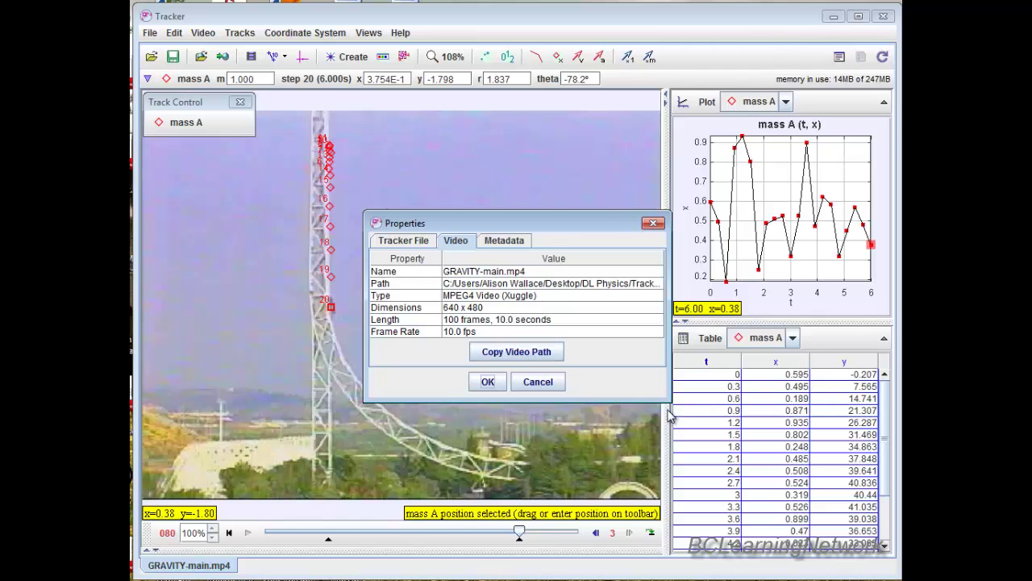
{"action": "left_click", "coordinate": [538, 382]}
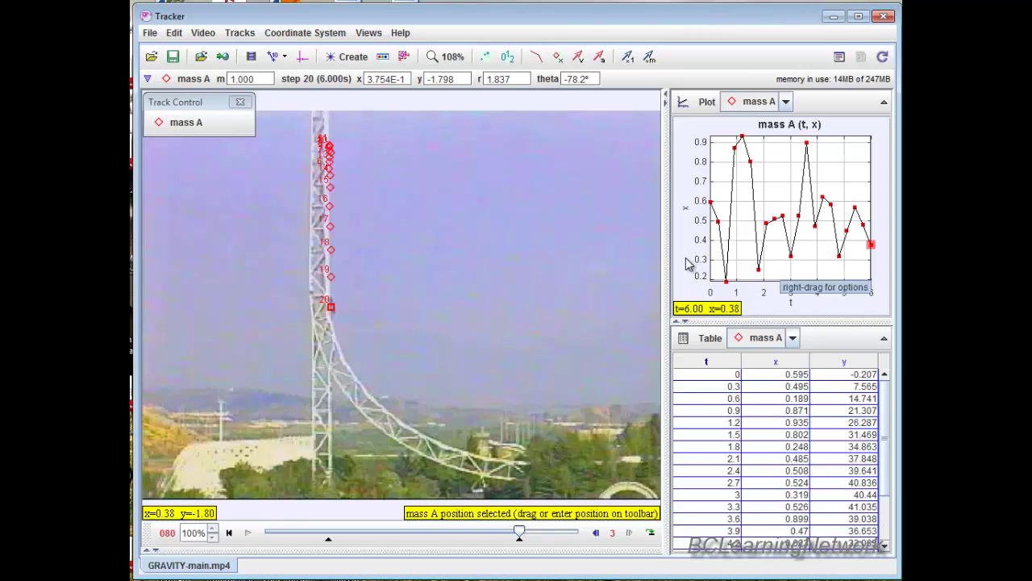
Switch the mass A plot's vertical axis from x to y position.
{"action": "left_click", "coordinate": [717, 314]}
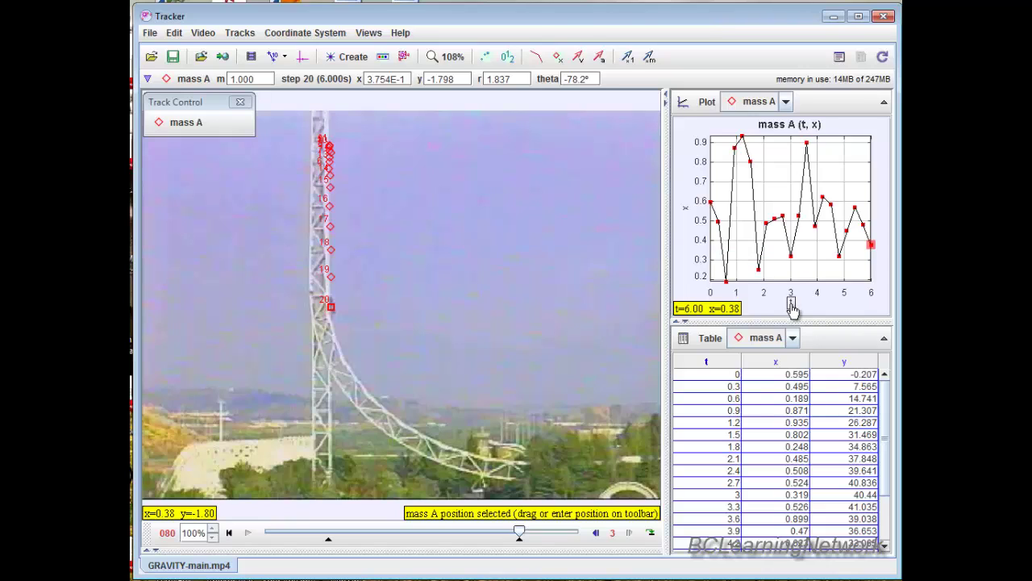
{"action": "left_click", "coordinate": [685, 213]}
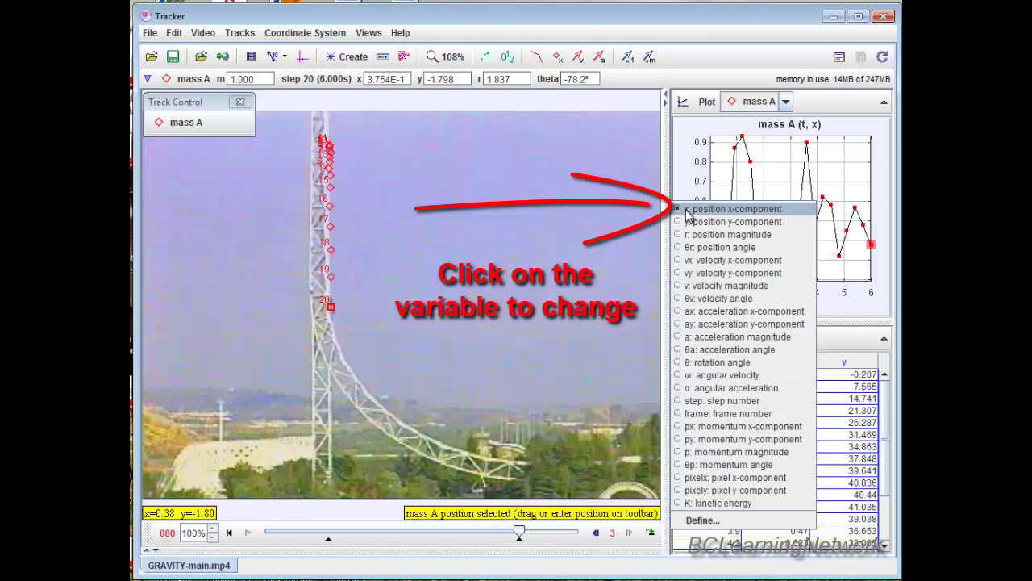
{"action": "left_click", "coordinate": [689, 221]}
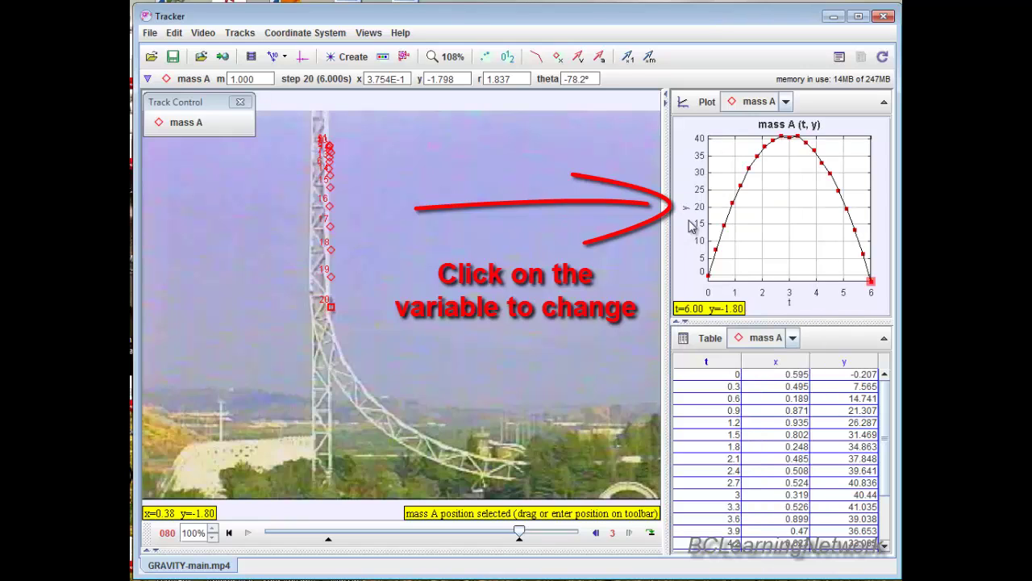
Make the vy column visible in the mass A data table.
{"action": "left_click", "coordinate": [713, 339]}
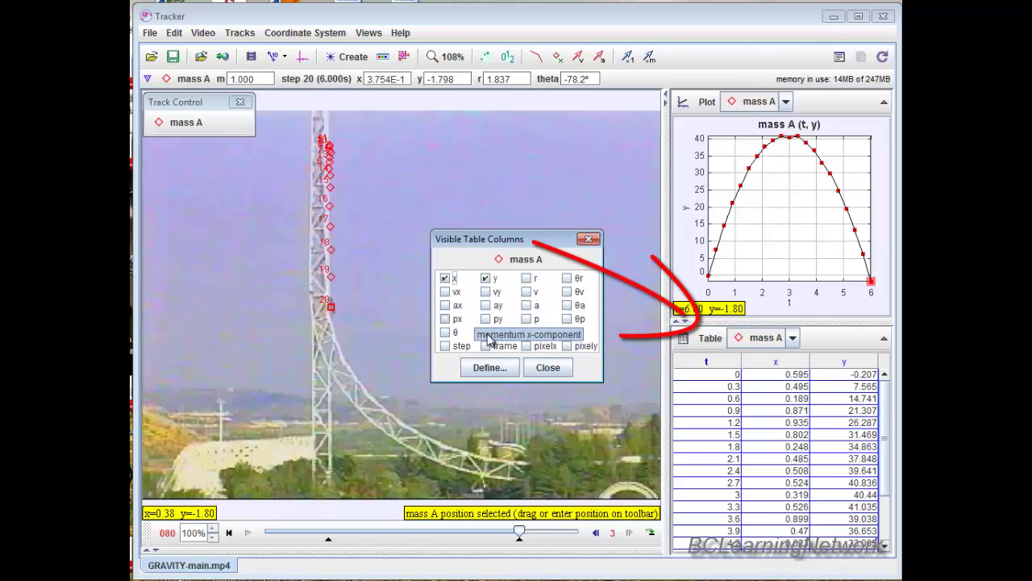
{"action": "left_click", "coordinate": [485, 292]}
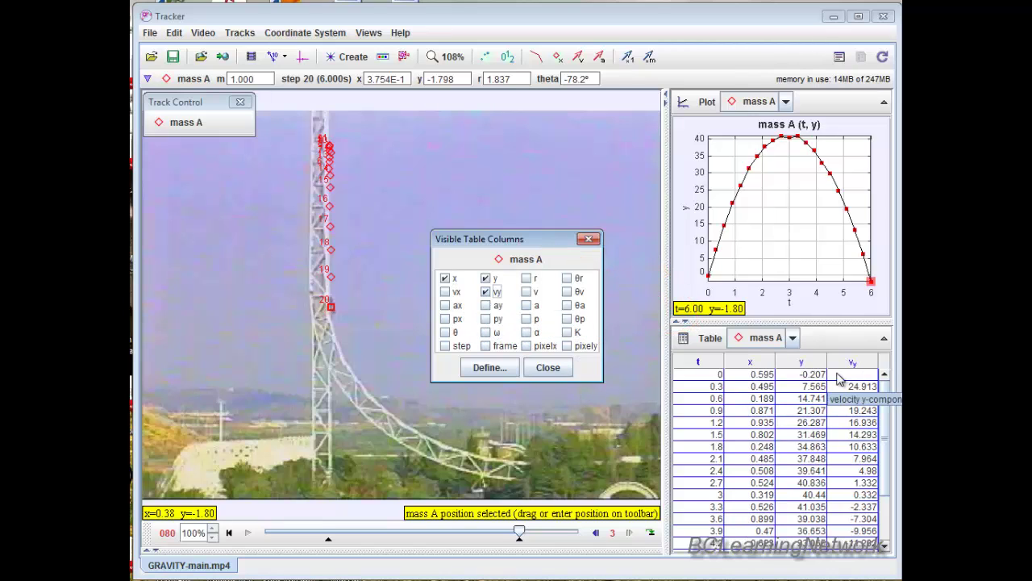
{"action": "left_click", "coordinate": [548, 367]}
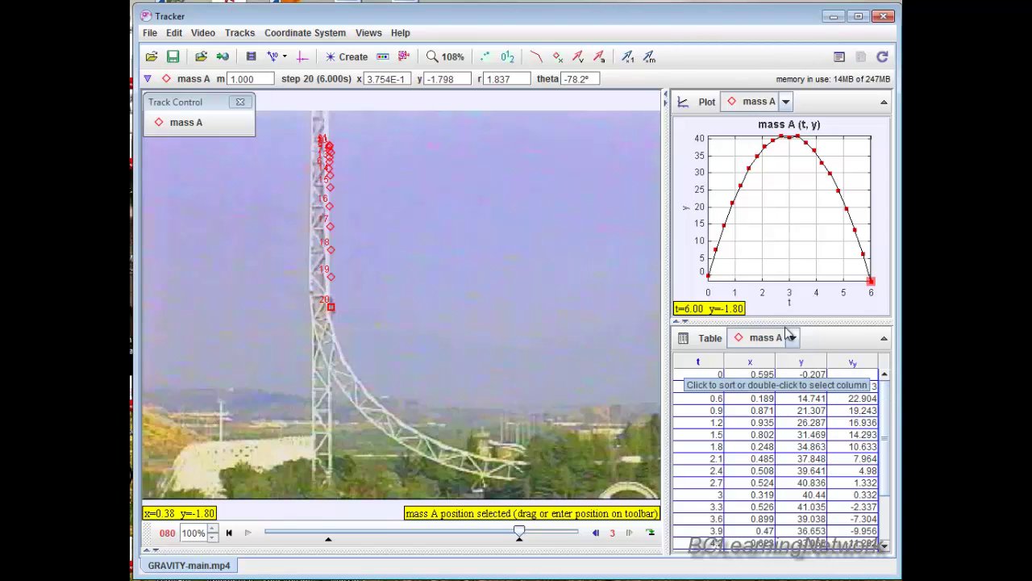
{"action": "left_click", "coordinate": [885, 105]}
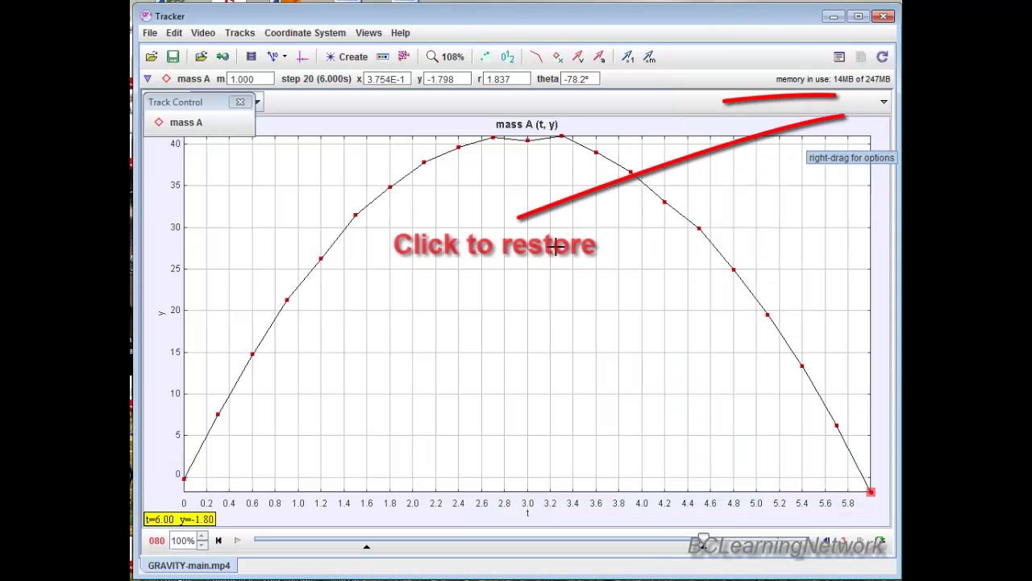
{"action": "left_click", "coordinate": [884, 104]}
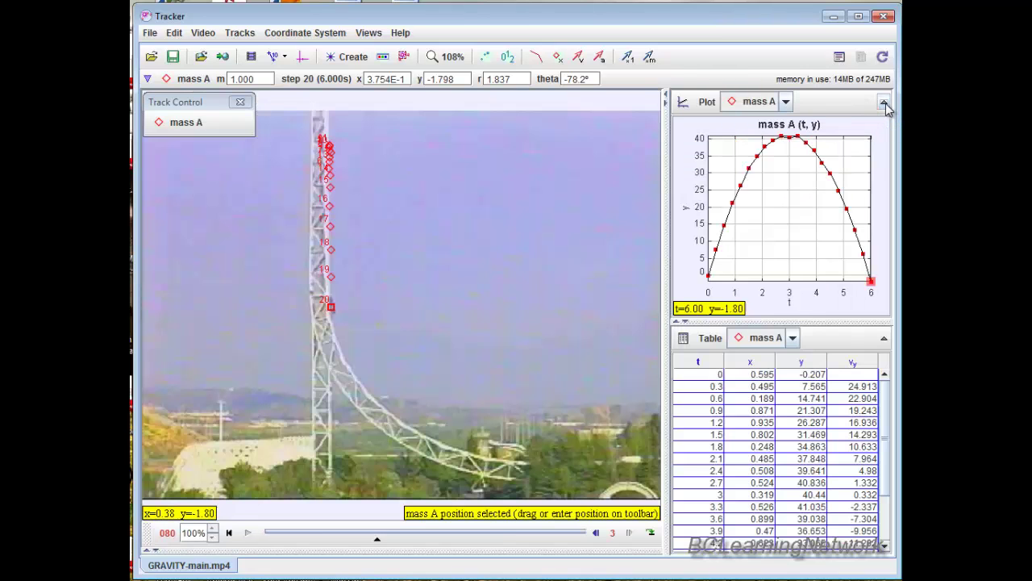
{"action": "left_click", "coordinate": [884, 342]}
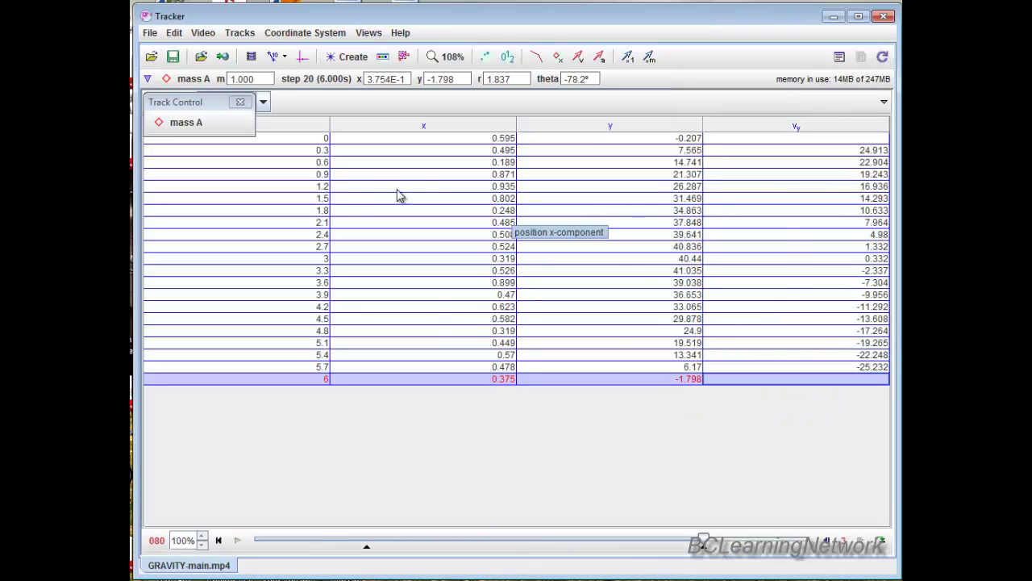
{"action": "left_click", "coordinate": [884, 107]}
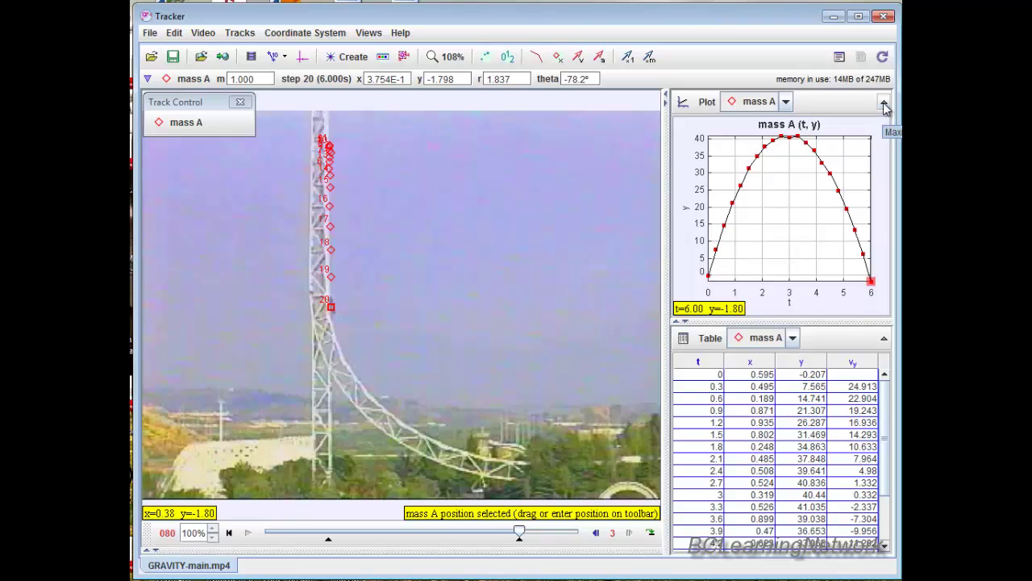
Plot vy against t for mass A and maximize the graph.
{"action": "left_click", "coordinate": [685, 208]}
{"action": "left_click", "coordinate": [688, 212]}
{"action": "left_click", "coordinate": [688, 212]}
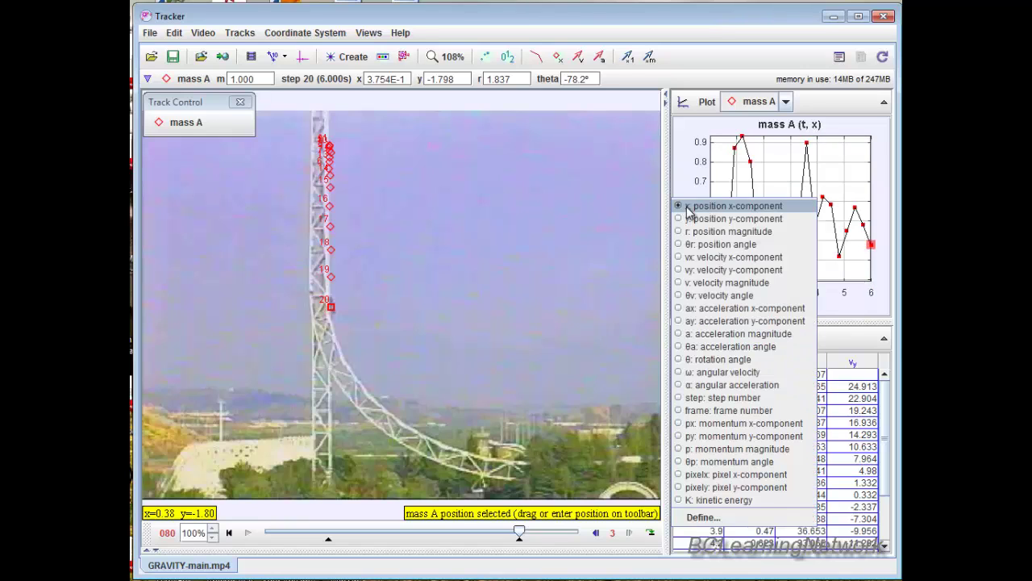
{"action": "left_click", "coordinate": [695, 271]}
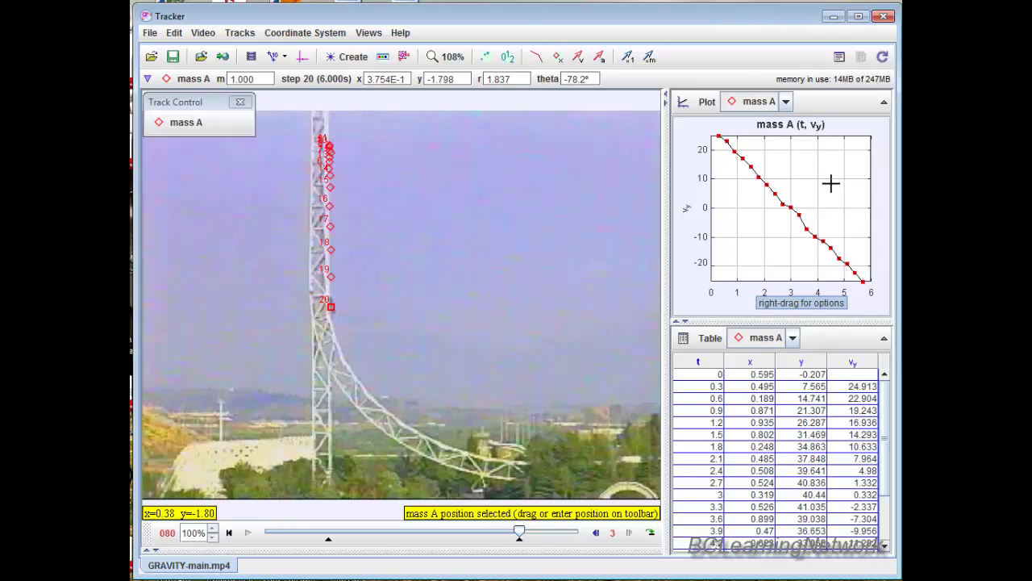
{"action": "left_click", "coordinate": [884, 105]}
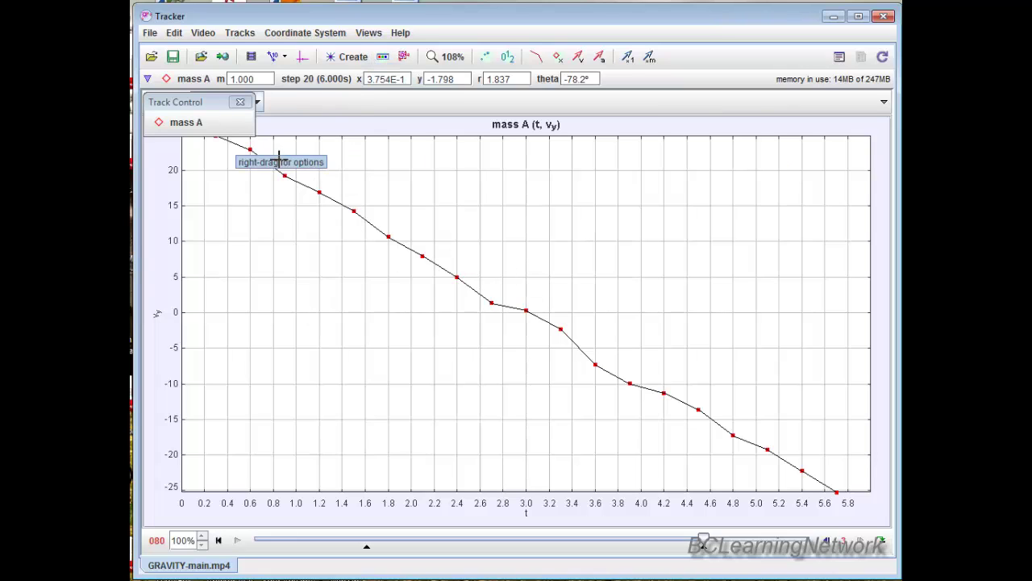
{"action": "left_click", "coordinate": [371, 34]}
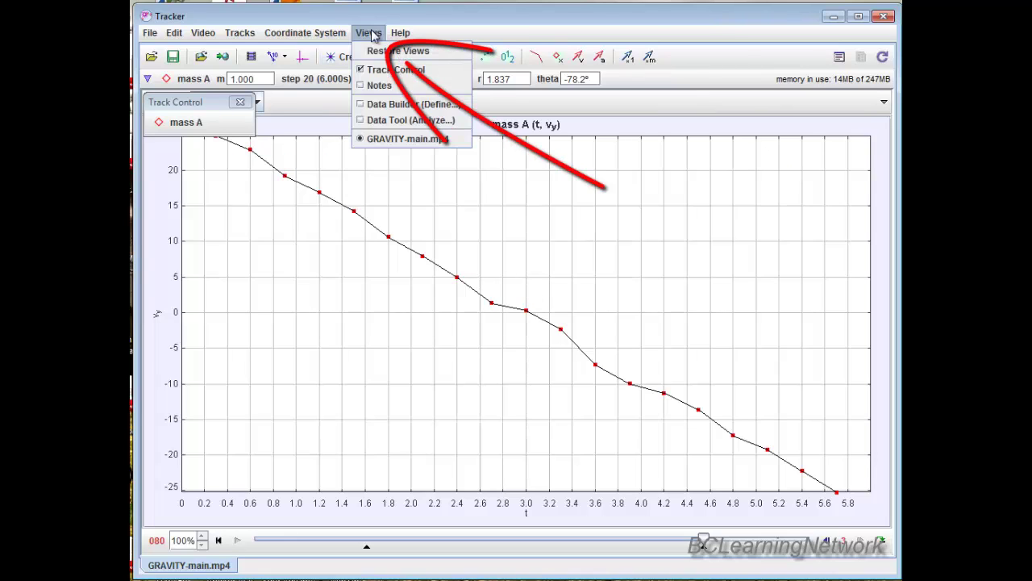
Open mass A's vy-t data in the Data Tool with slope measurement on.
{"action": "left_click", "coordinate": [375, 123]}
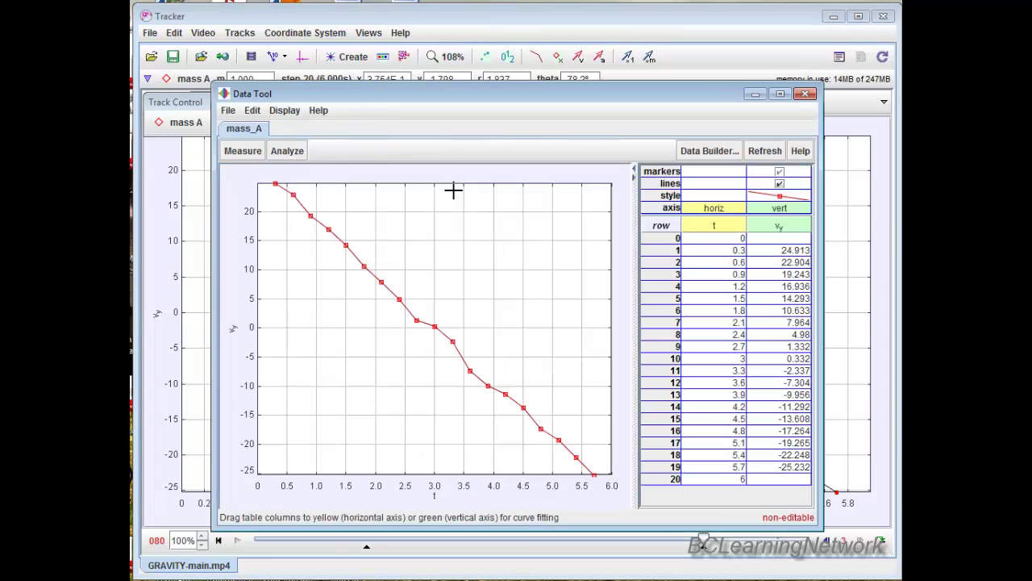
{"action": "left_click", "coordinate": [244, 153]}
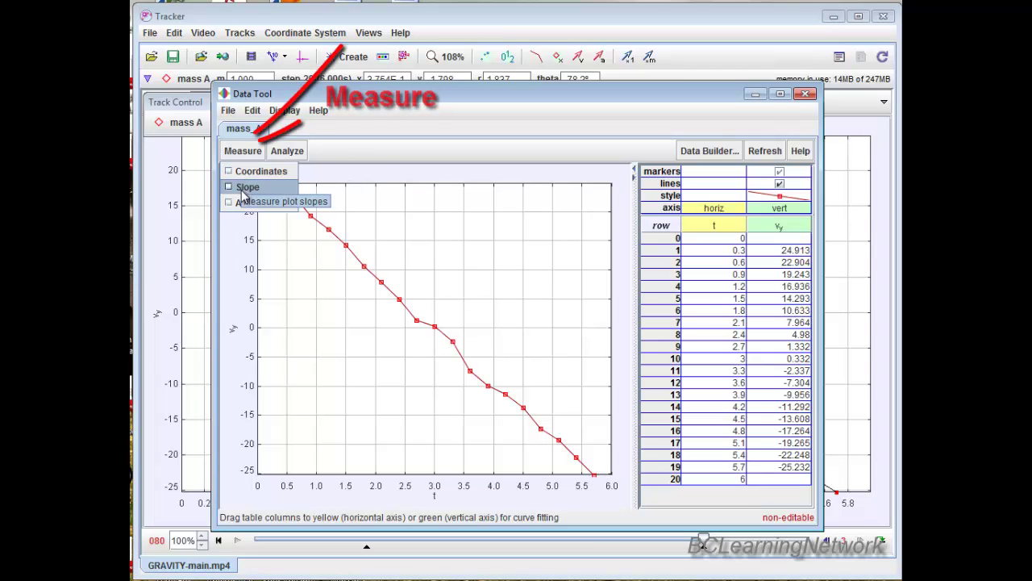
{"action": "left_click", "coordinate": [241, 187]}
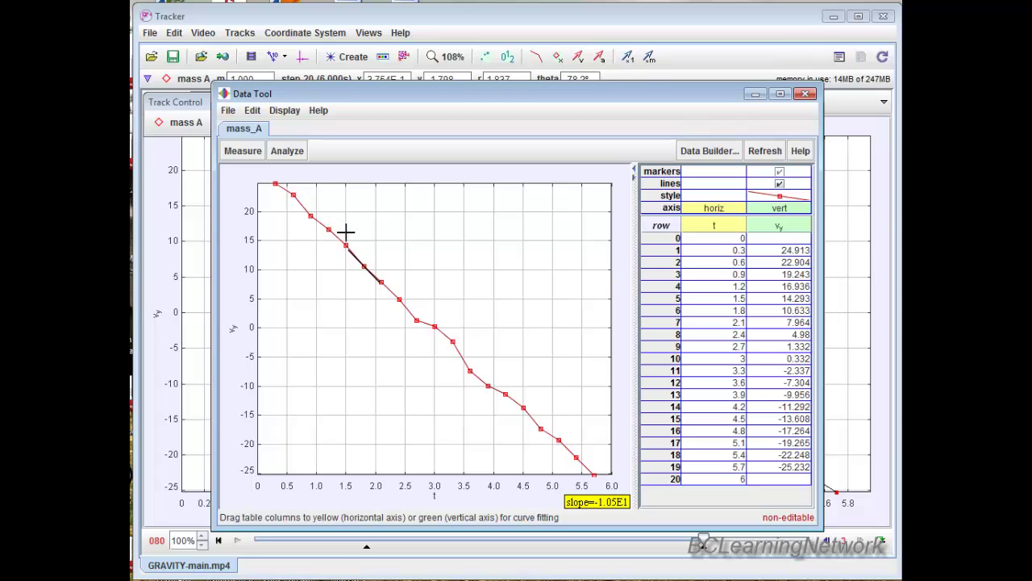
Enable Curve Fits, fitting the line vy = -9.336 t + 27.747.
{"action": "left_click", "coordinate": [286, 151]}
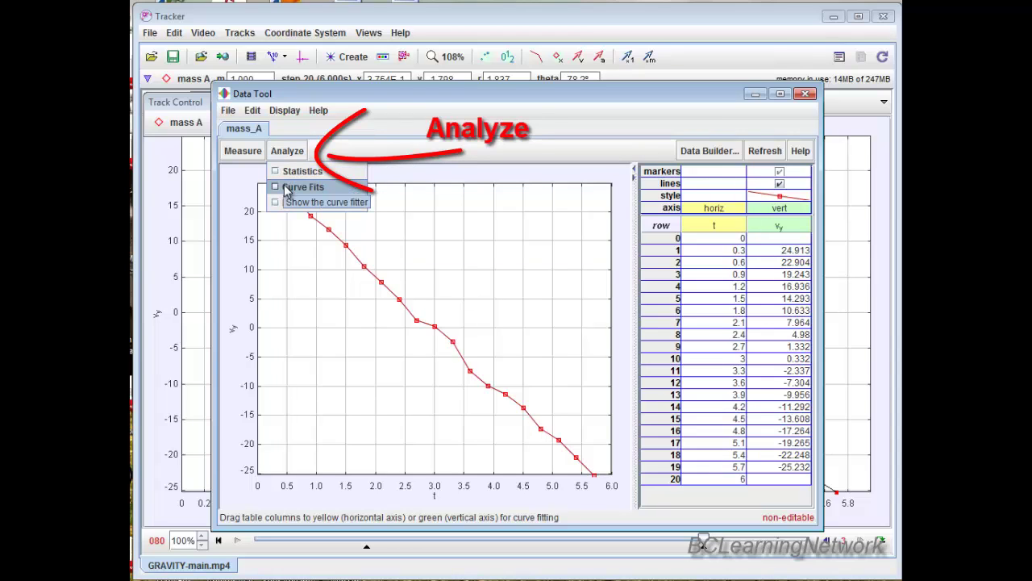
{"action": "left_click", "coordinate": [287, 188]}
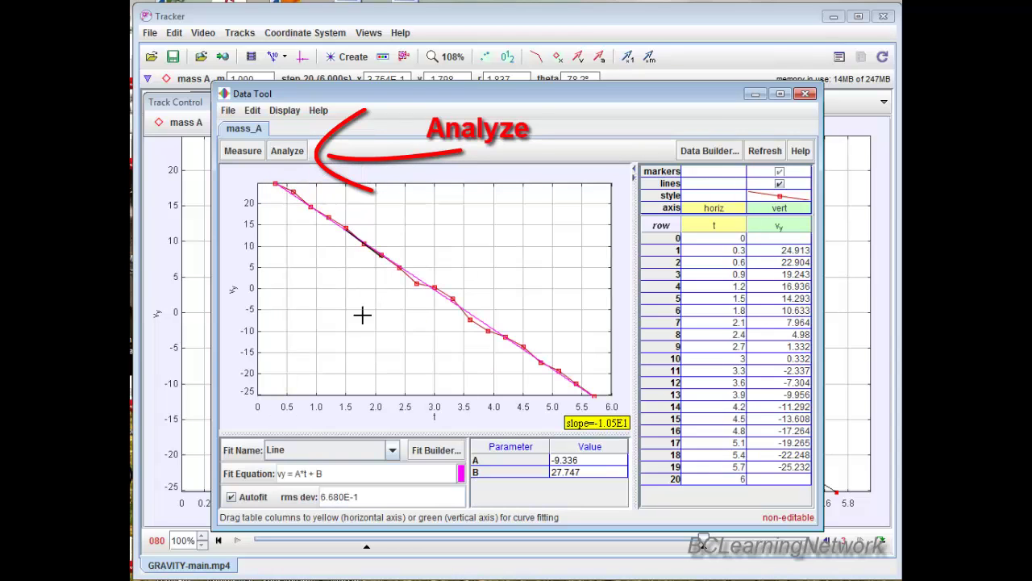